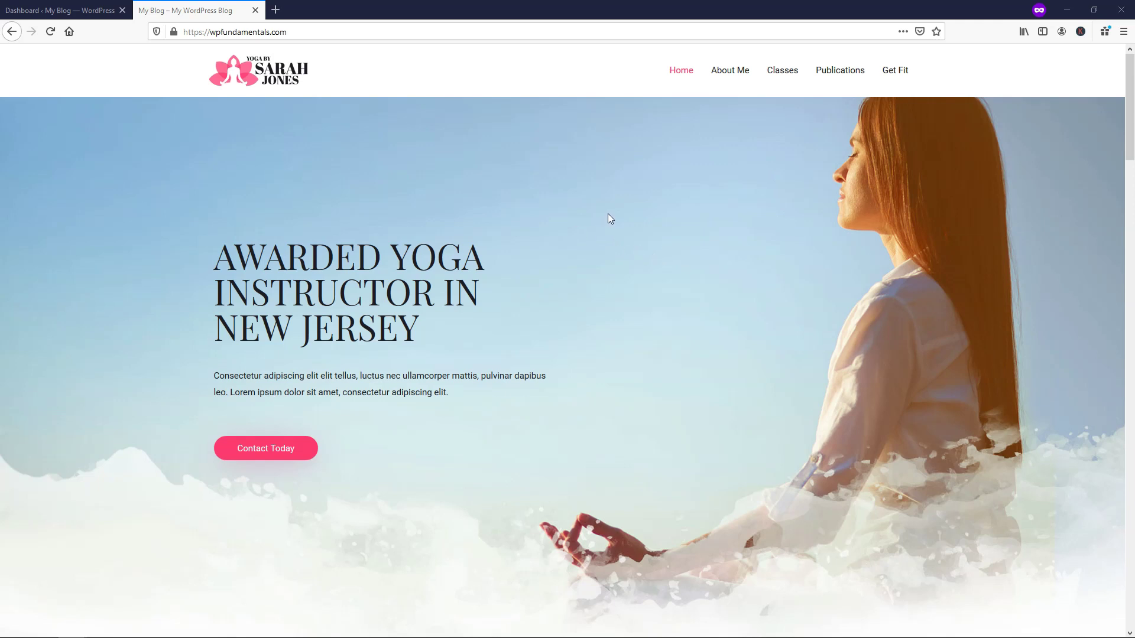
Reload the yoga site's home page so it shows the logged-in admin bar.
{"action": "left_click", "coordinate": [50, 32]}
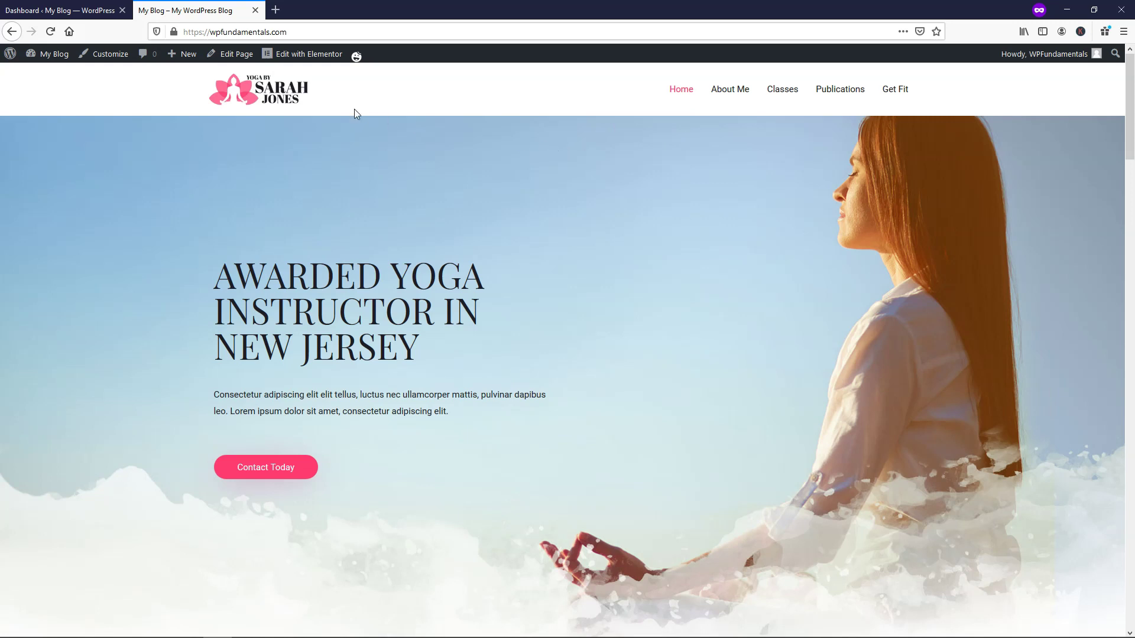
Open the Home page in Elementor and preview it in Mobile mode at 360px.
{"action": "left_click", "coordinate": [299, 55]}
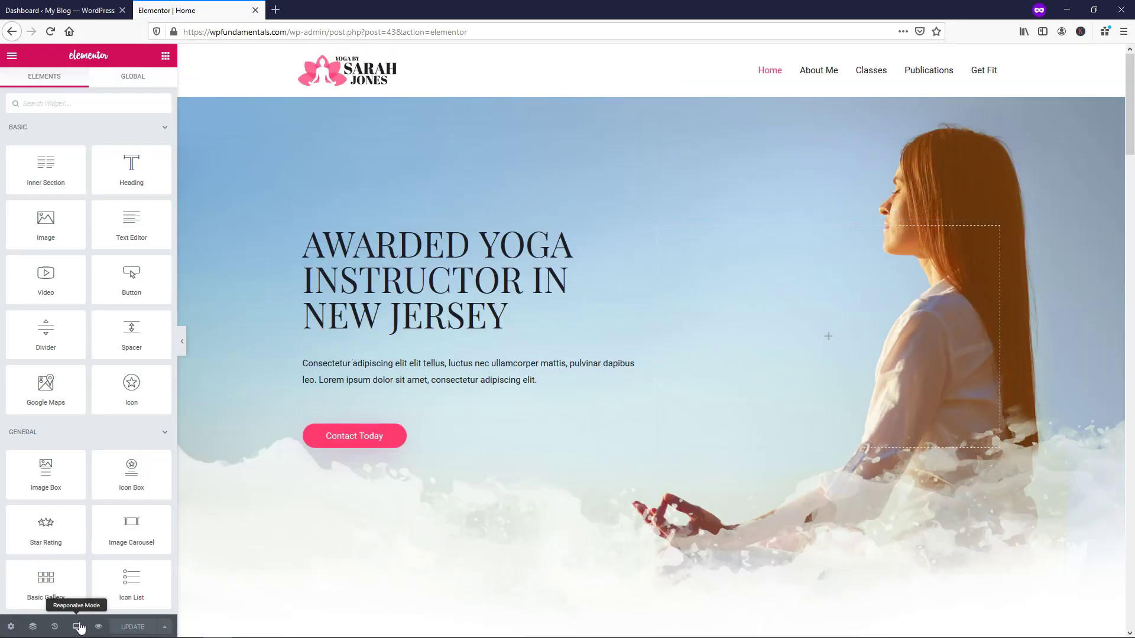
{"action": "left_click", "coordinate": [76, 627]}
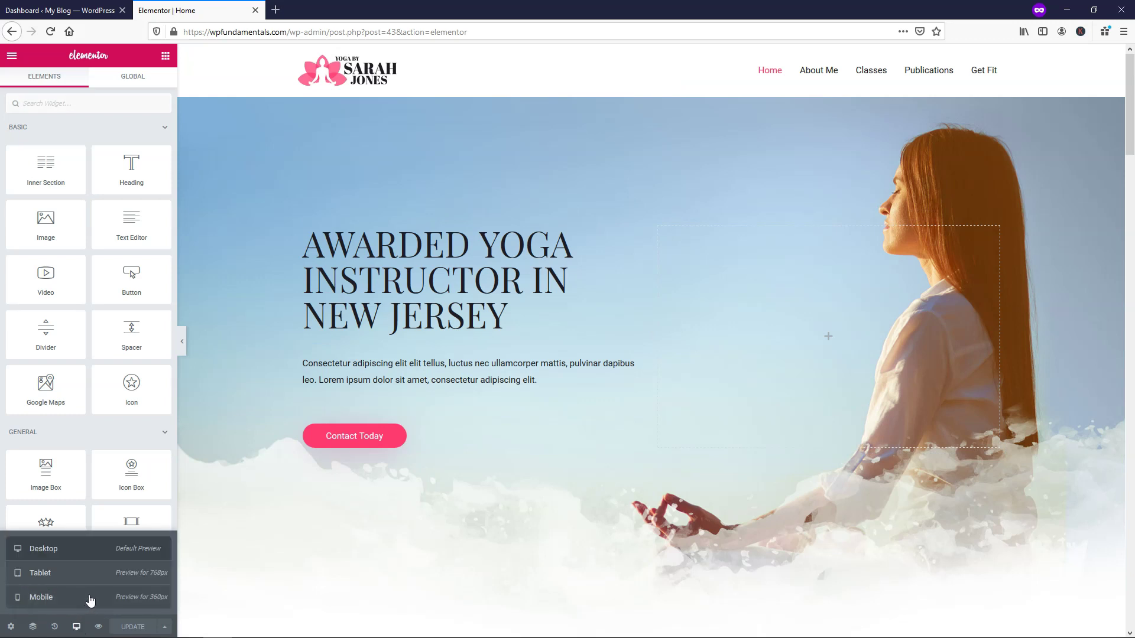
{"action": "left_click", "coordinate": [89, 599]}
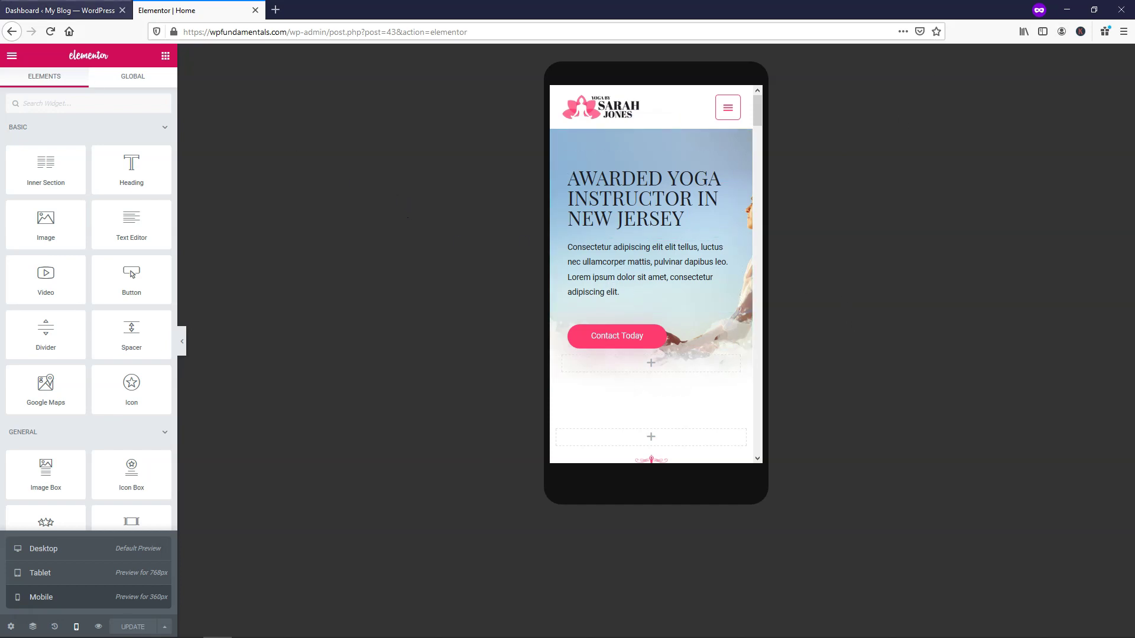
Find the Call Now Button plugin in Plugins > Add New, then install and activate it.
{"action": "left_click", "coordinate": [40, 11]}
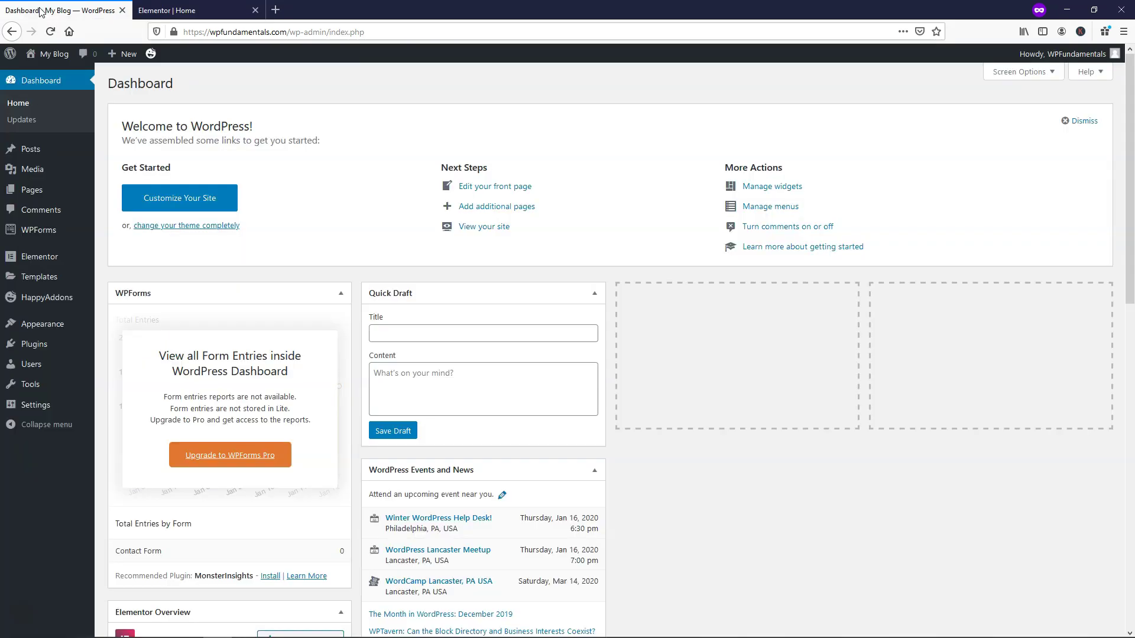
{"action": "mouse_move", "coordinate": [26, 344]}
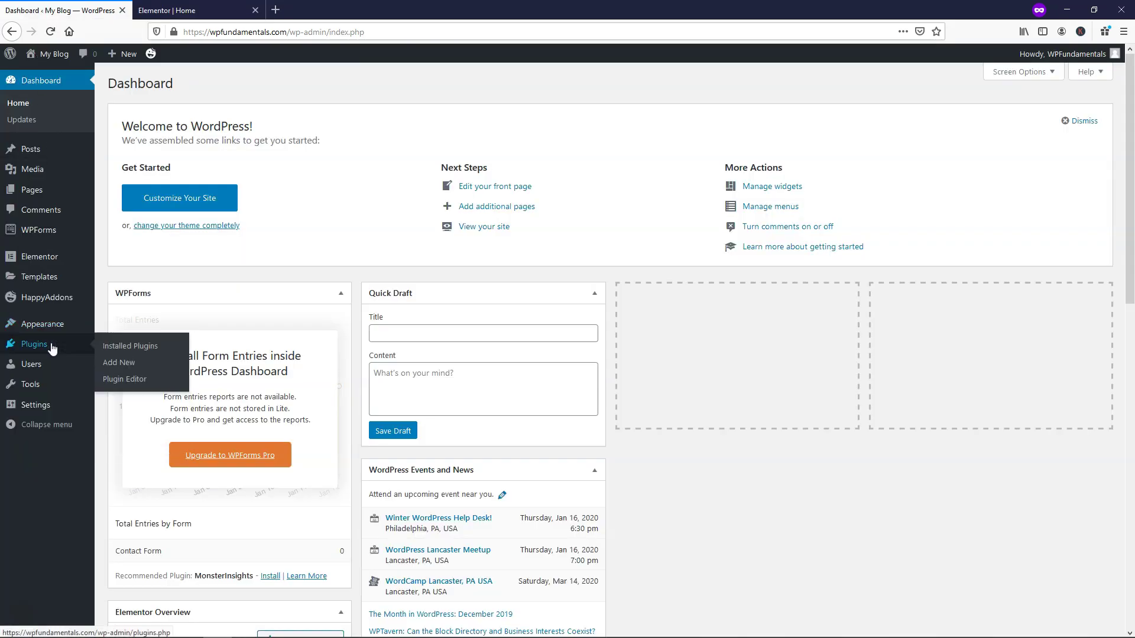
{"action": "left_click", "coordinate": [122, 364]}
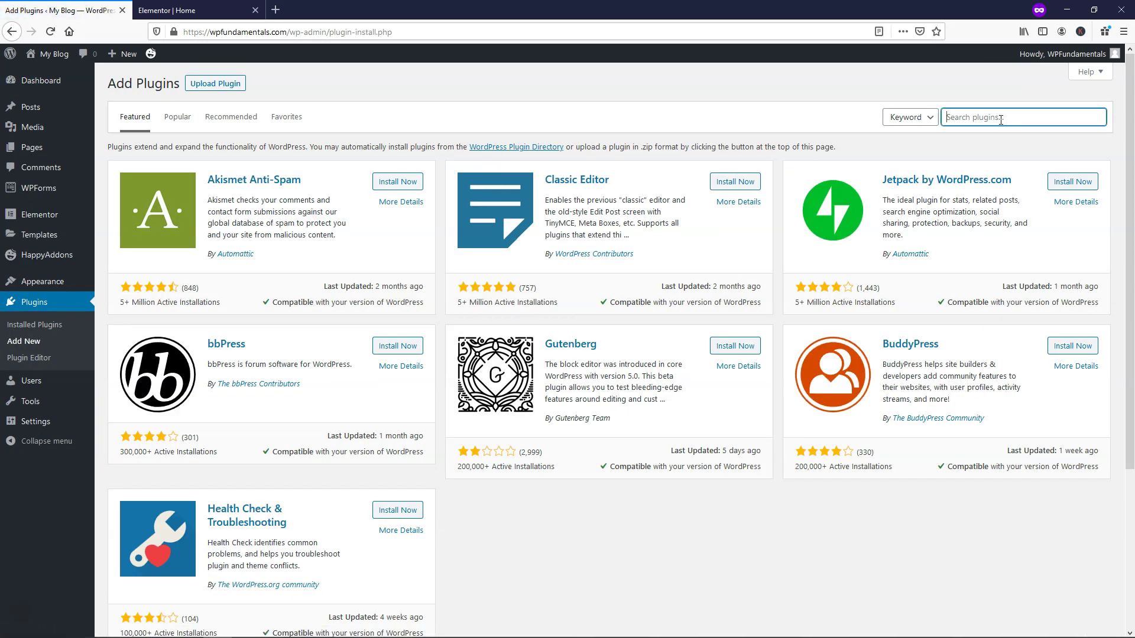
{"action": "type", "text": "call now button"}
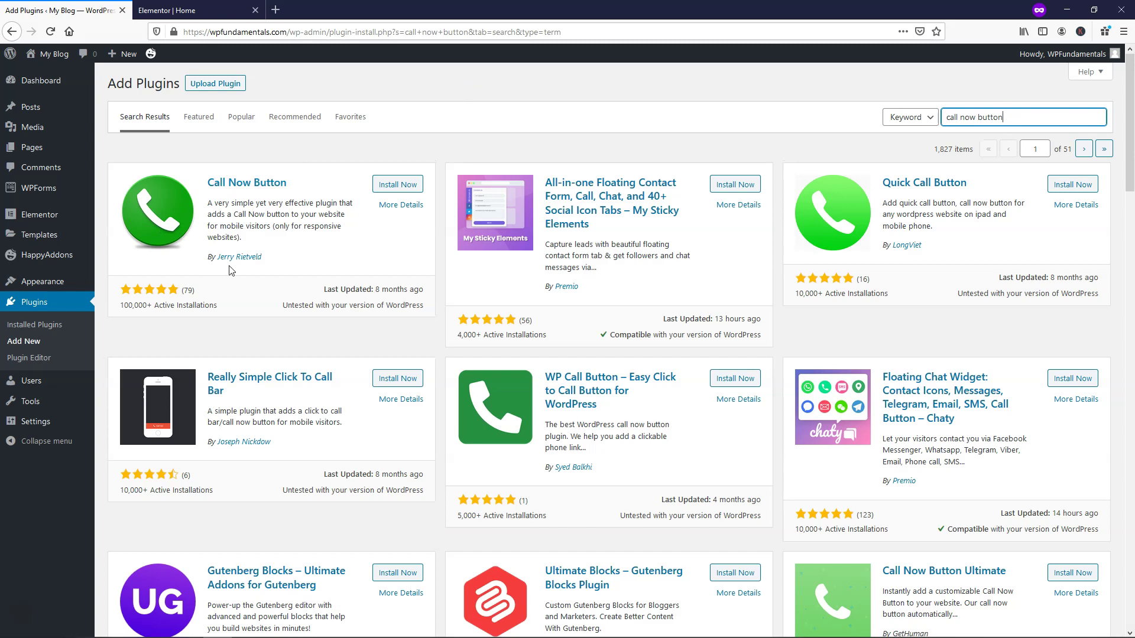
{"action": "left_click", "coordinate": [391, 186]}
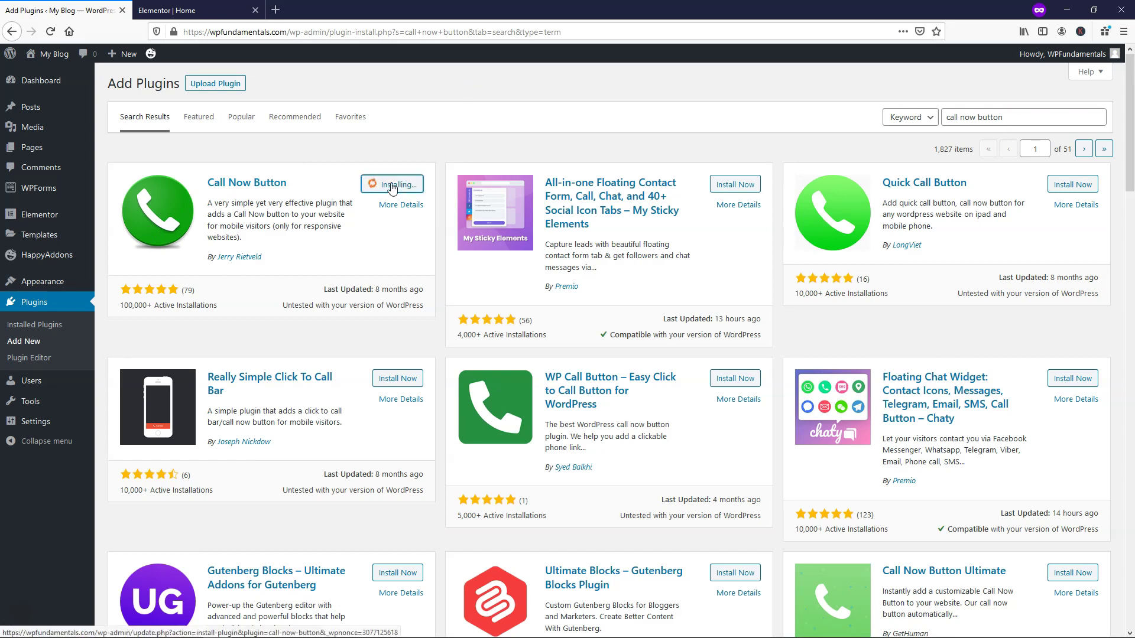
{"action": "left_click", "coordinate": [394, 188]}
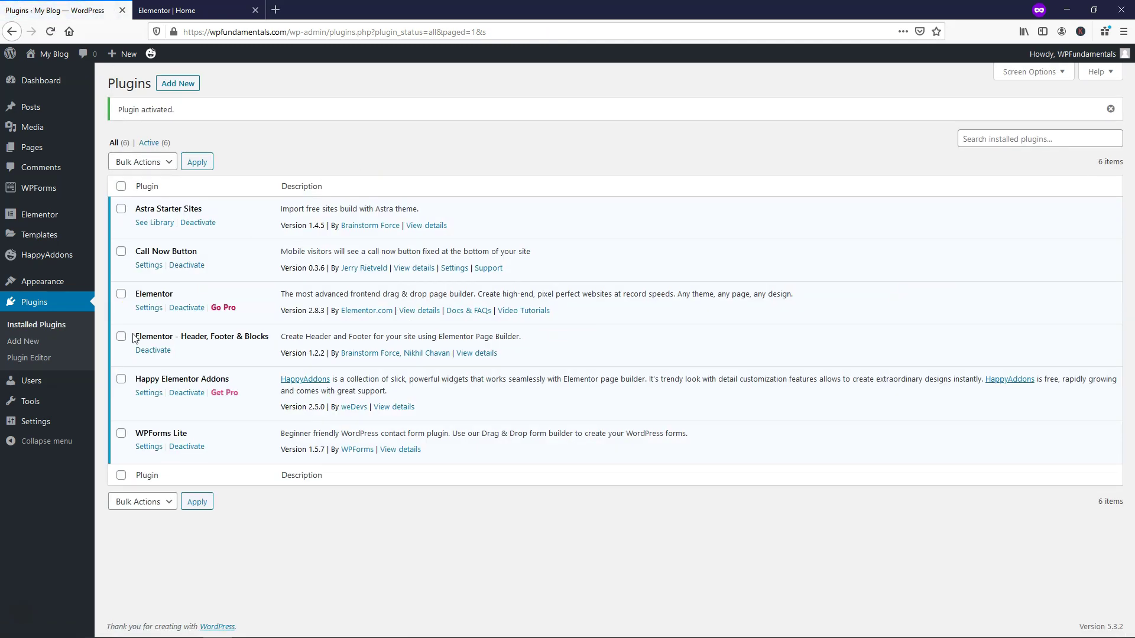
Enable the Call Now Button, enter the phone number, and save the settings.
{"action": "mouse_move", "coordinate": [27, 422]}
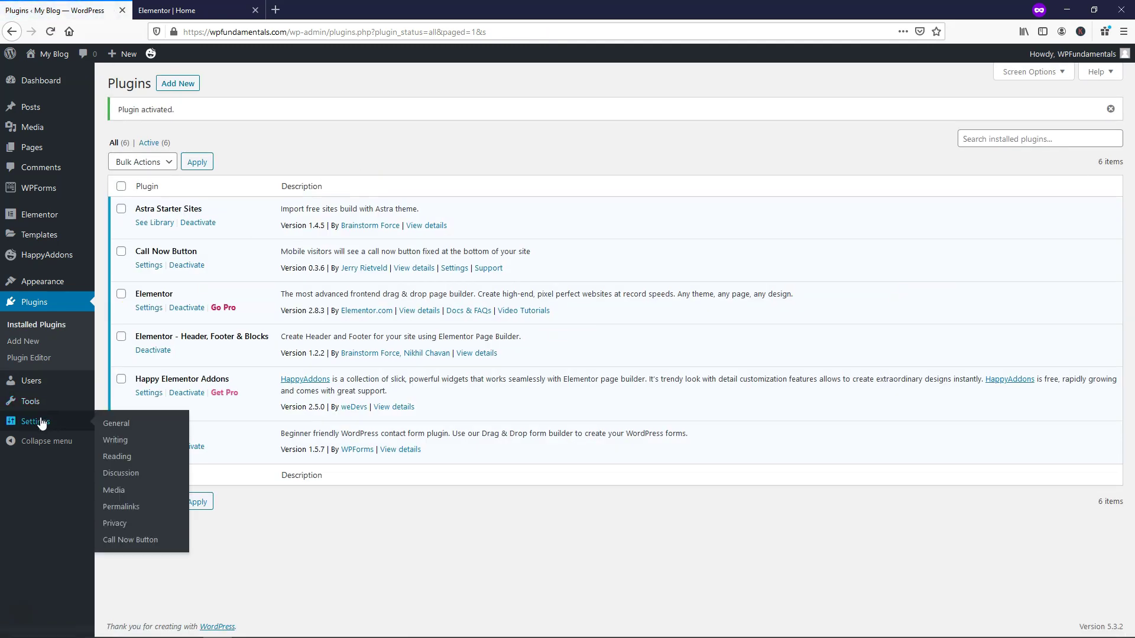
{"action": "left_click", "coordinate": [138, 547]}
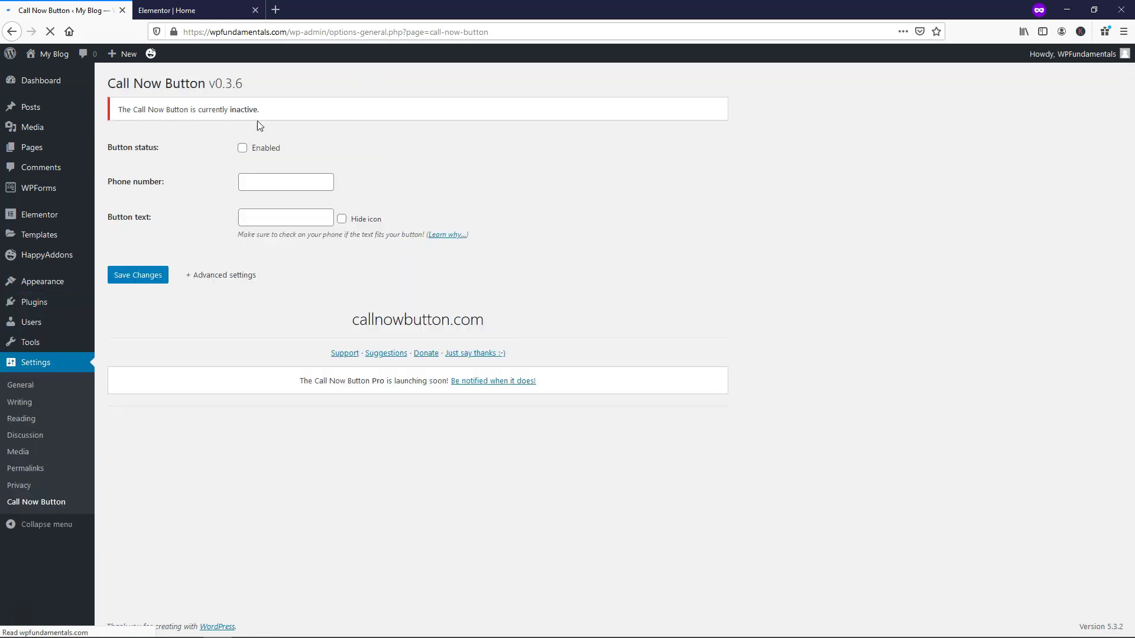
{"action": "left_click", "coordinate": [243, 149]}
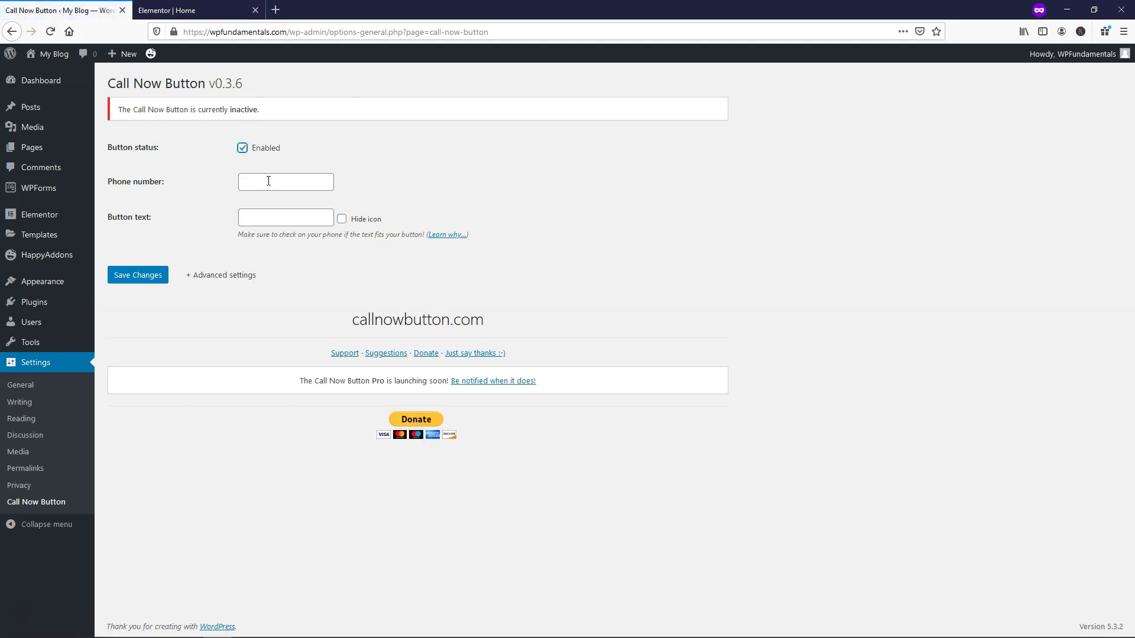
{"action": "left_click", "coordinate": [268, 181]}
{"action": "left_click", "coordinate": [126, 276]}
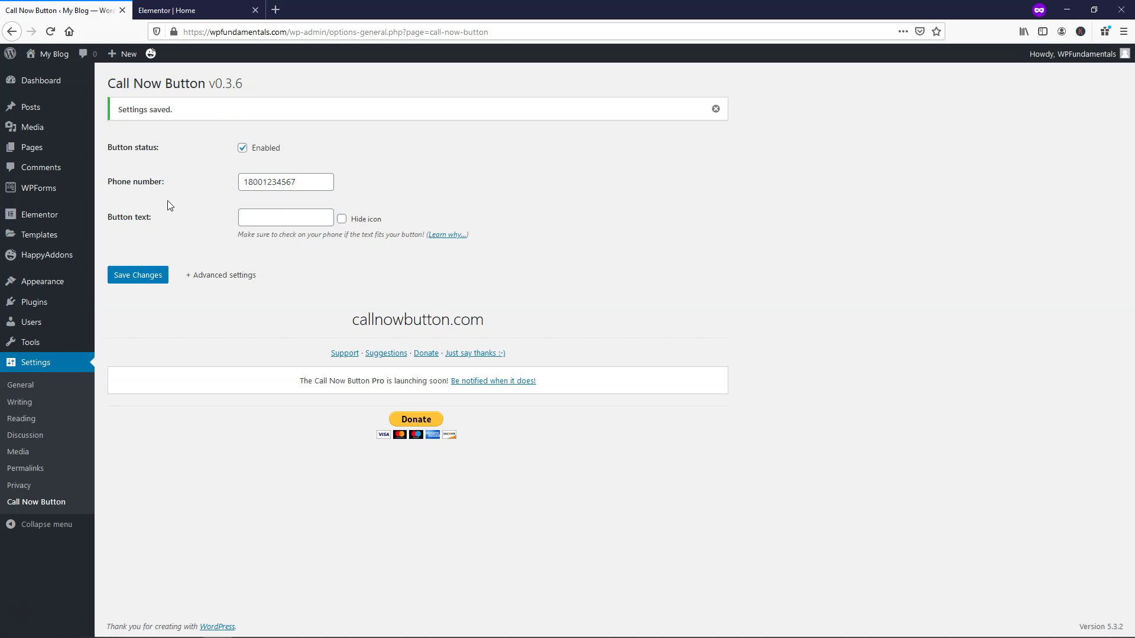
{"action": "left_click", "coordinate": [178, 10]}
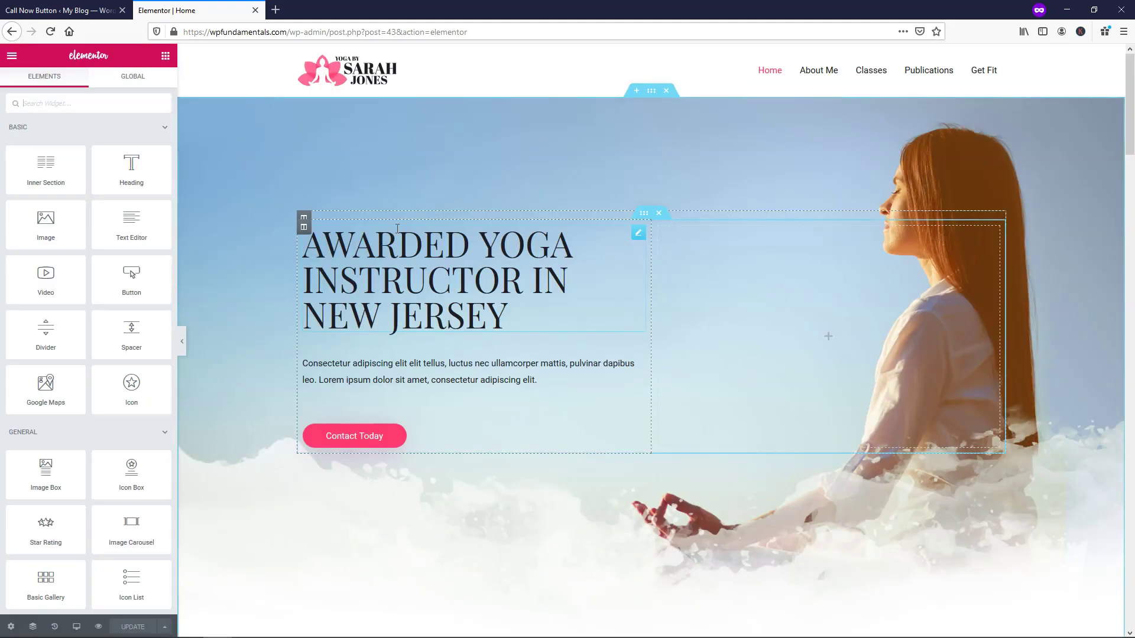
Check Elementor's Mobile preview for the round green call button in the lower right corner.
{"action": "left_click", "coordinate": [78, 628]}
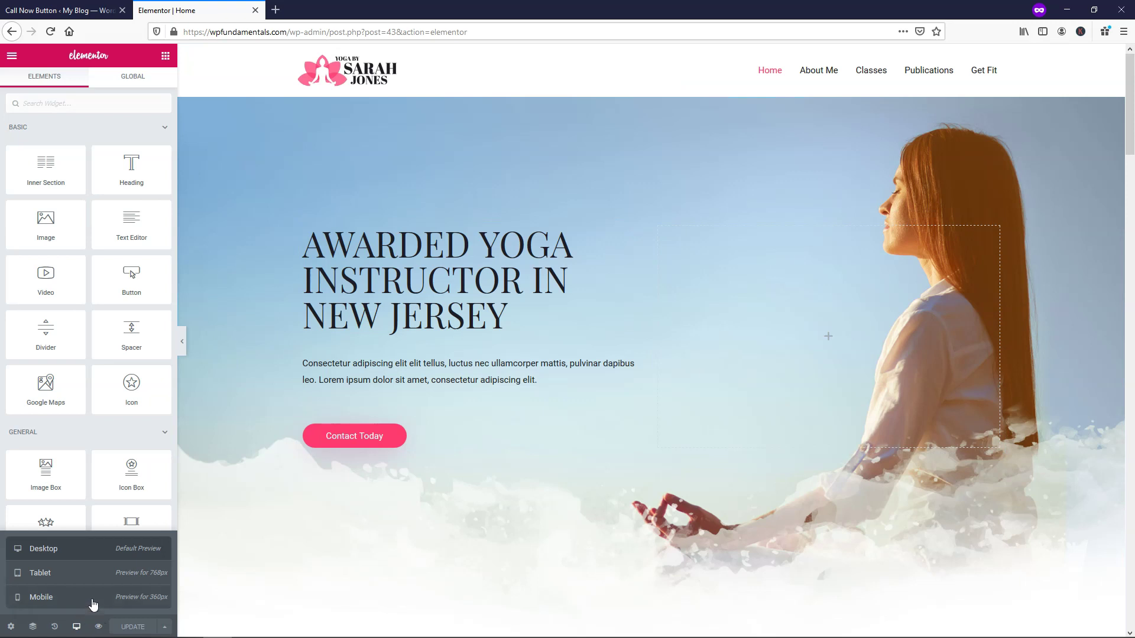
{"action": "left_click", "coordinate": [91, 598]}
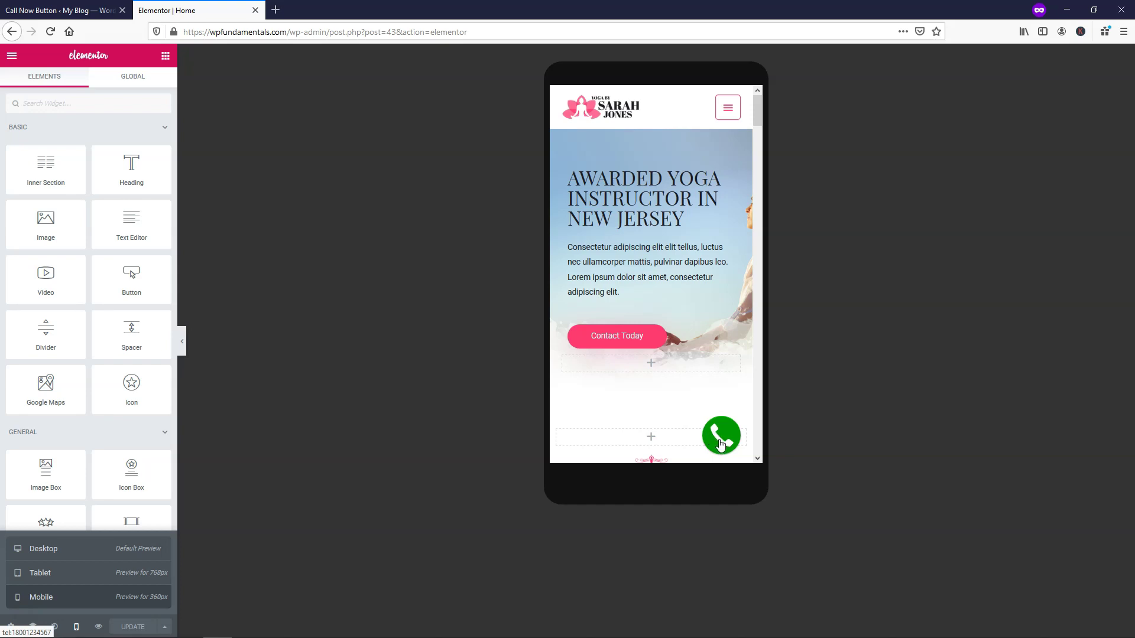
{"action": "left_click", "coordinate": [59, 10]}
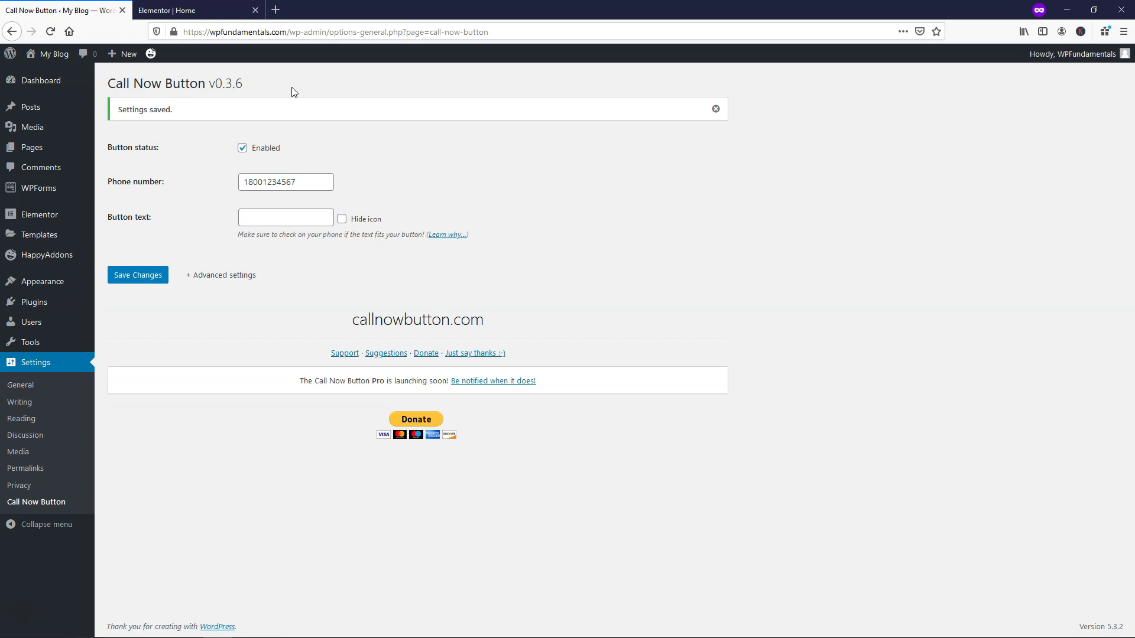
Set the call button text to 'Call Us Today!' and save it.
{"action": "left_click", "coordinate": [274, 224]}
{"action": "type", "text": "Call Us Today!"}
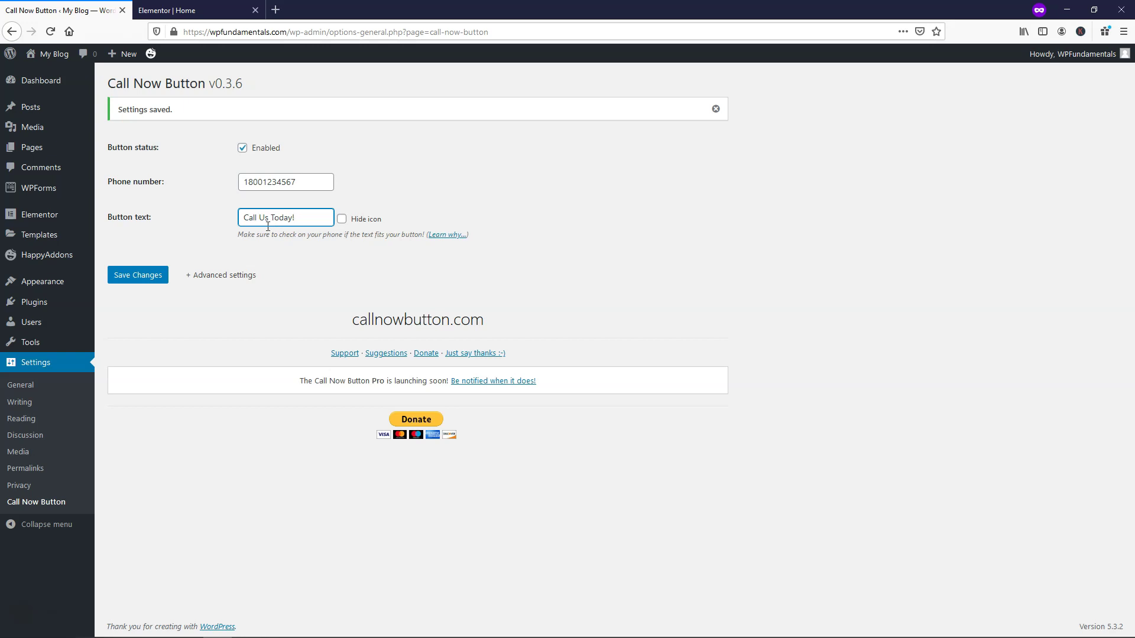
{"action": "left_click", "coordinate": [118, 278]}
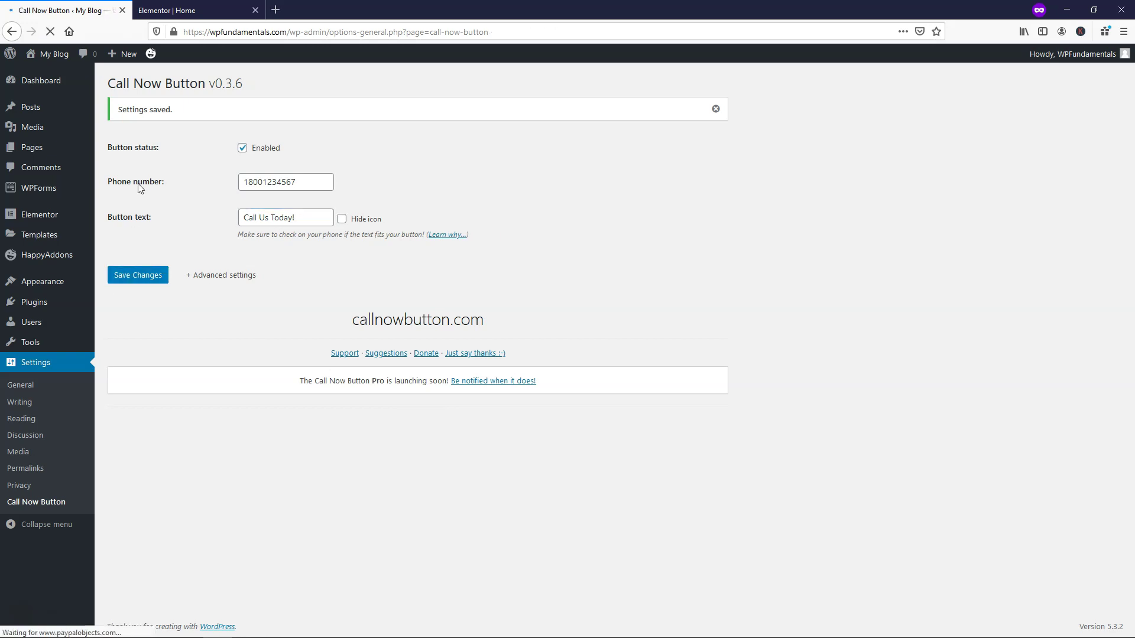
Reload the Elementor editor and confirm the full-width green bar in Mobile preview.
{"action": "key", "text": "ctrl+Tab"}
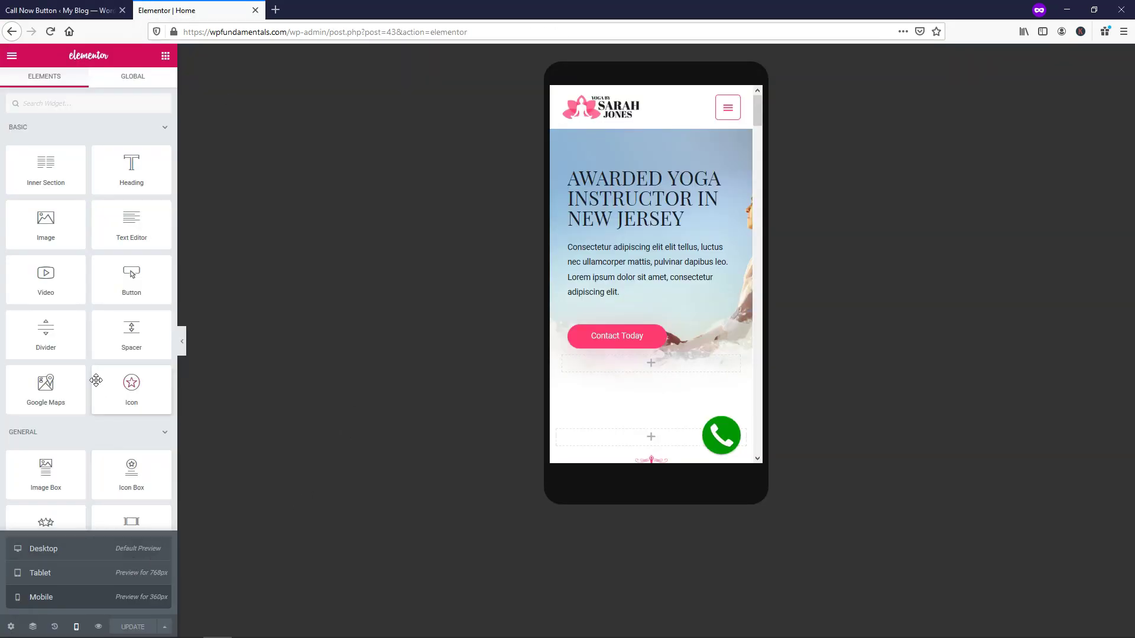
{"action": "left_click", "coordinate": [50, 31]}
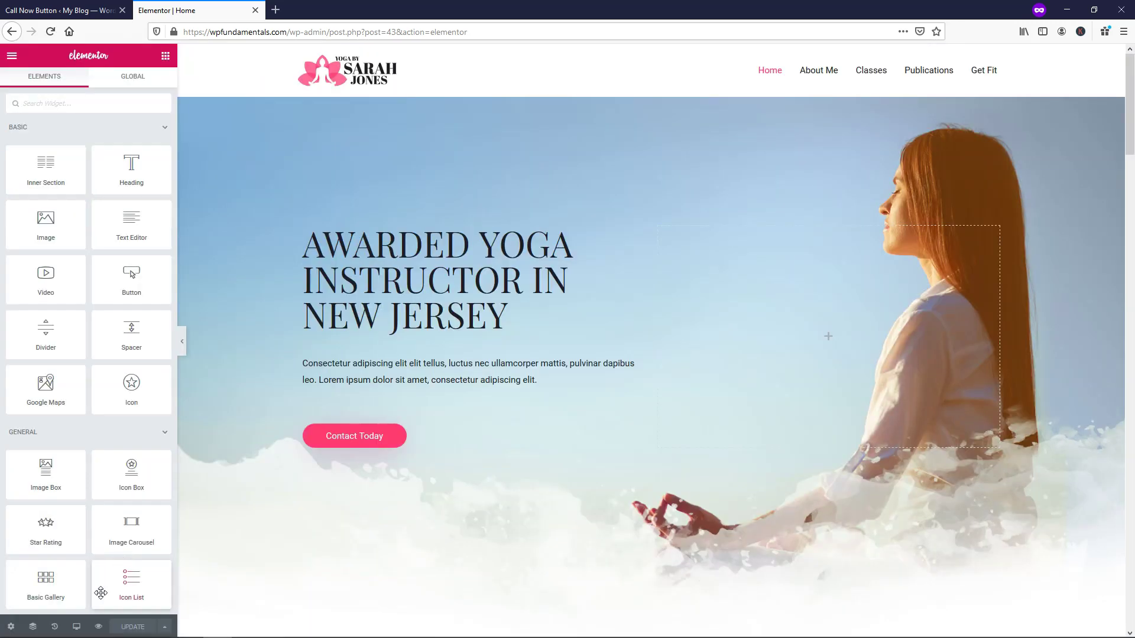
{"action": "left_click", "coordinate": [76, 627]}
{"action": "left_click", "coordinate": [83, 599]}
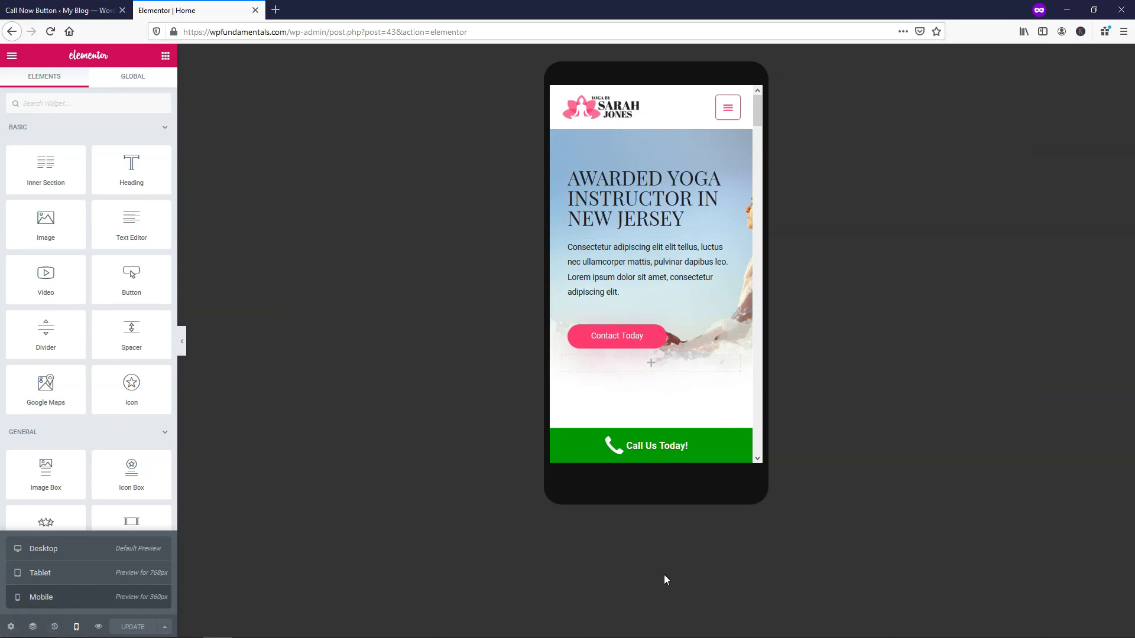
{"action": "left_click", "coordinate": [77, 8]}
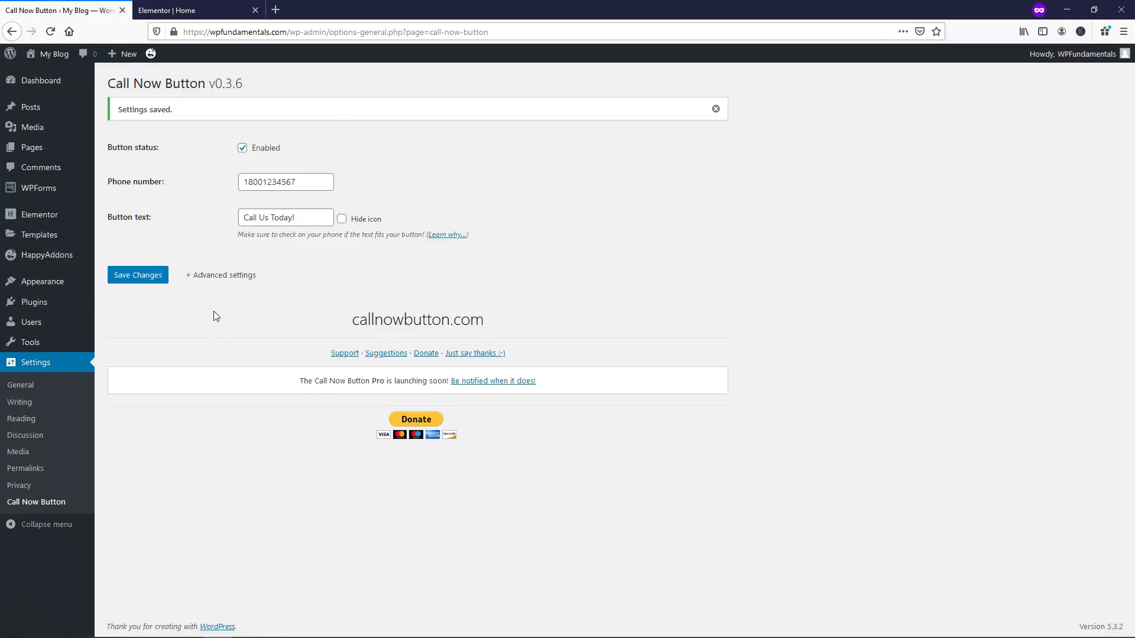
Expand the Call Now Button advanced settings to review colour, position, tracking and size.
{"action": "left_click", "coordinate": [218, 275]}
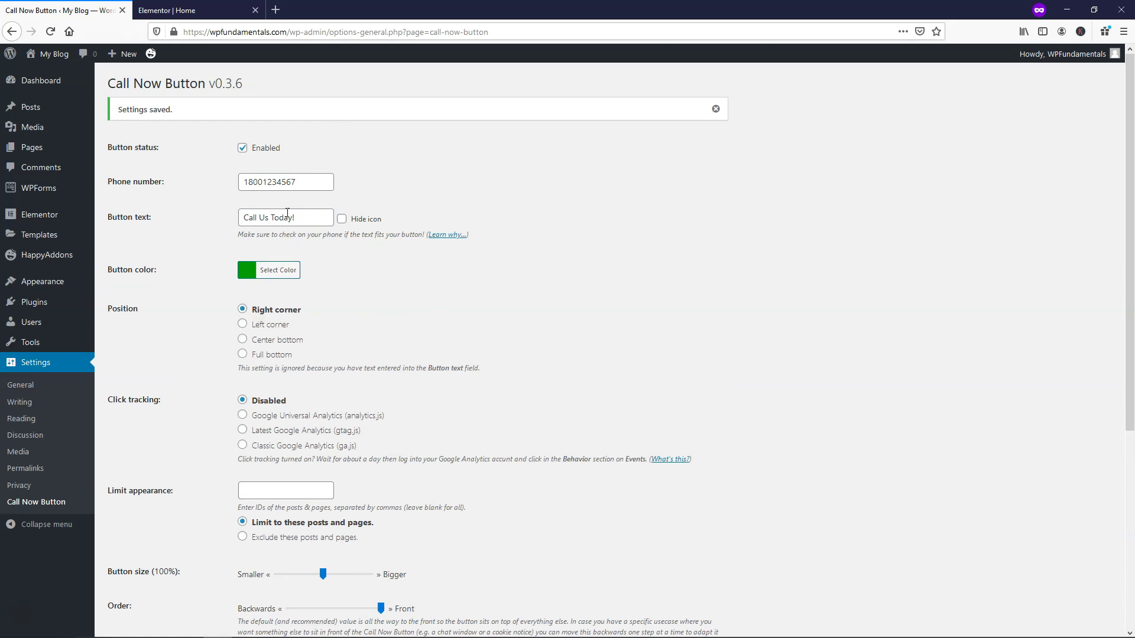
{"action": "scroll", "coordinate": [340, 308], "scroll_direction": "down", "scroll_amount": 2}
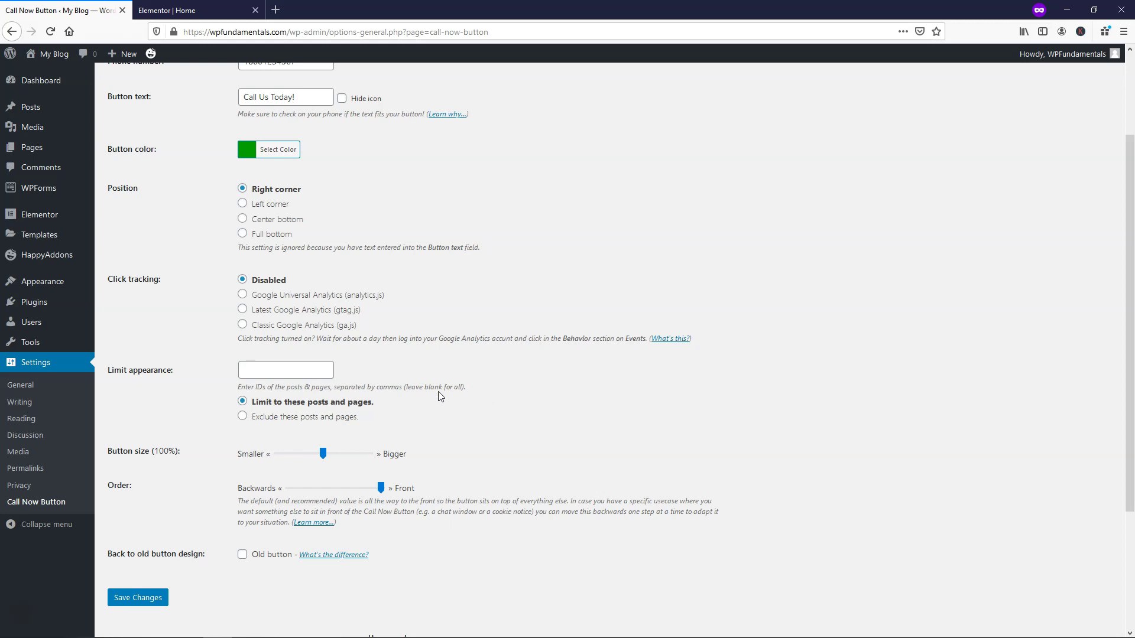
{"action": "mouse_move", "coordinate": [56, 150]}
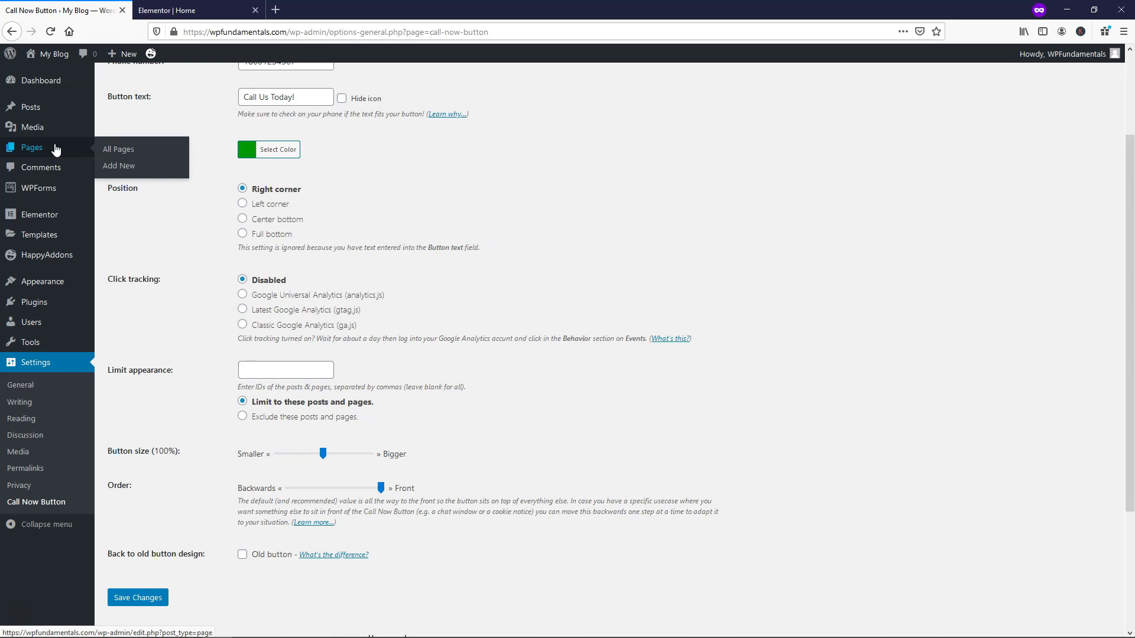
{"action": "left_click", "coordinate": [57, 149]}
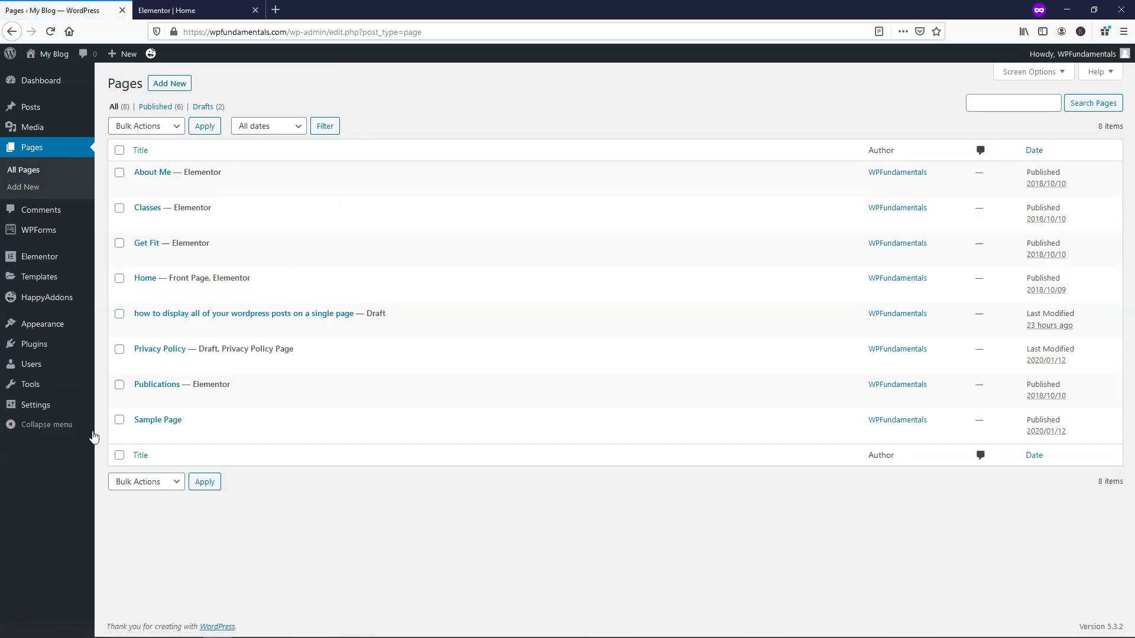
{"action": "left_click", "coordinate": [141, 292]}
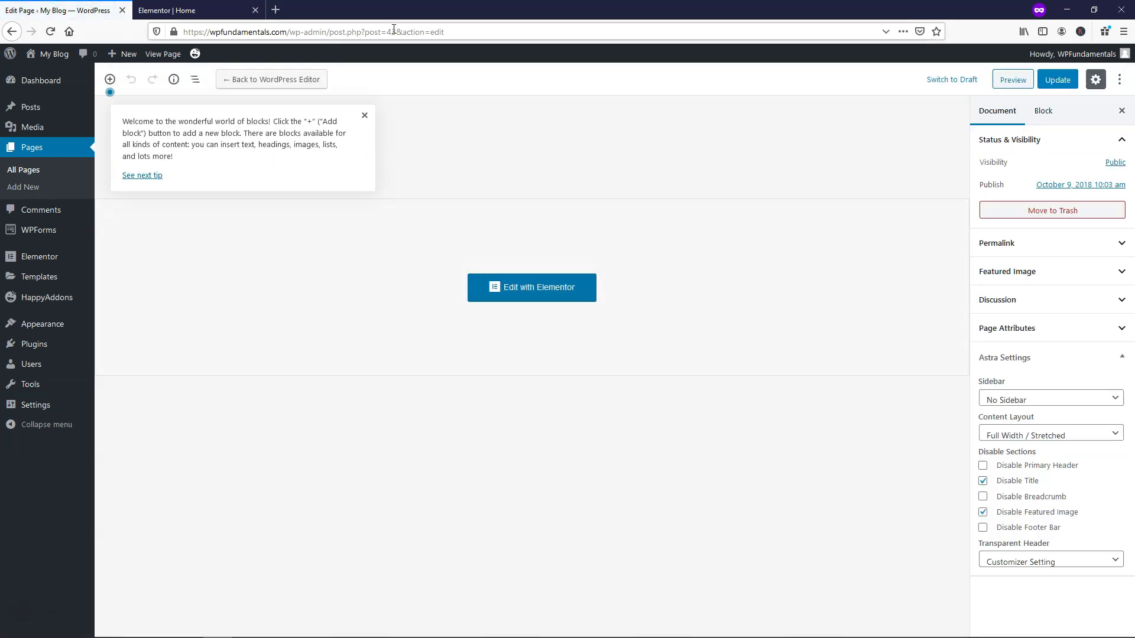
{"action": "double_click", "coordinate": [392, 31]}
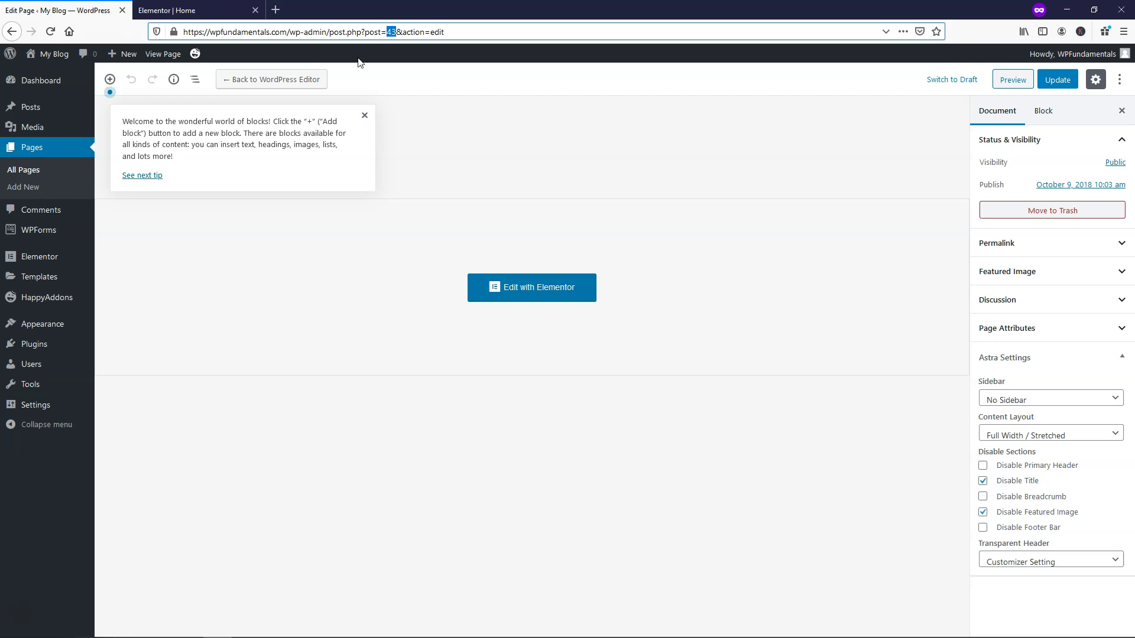
{"action": "mouse_move", "coordinate": [57, 411]}
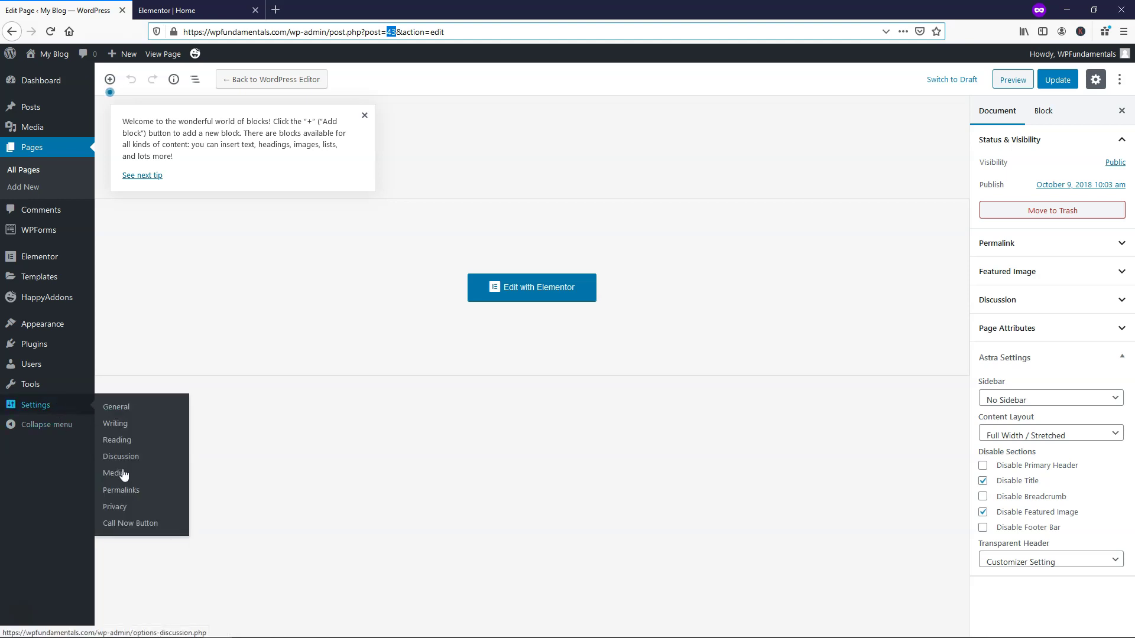
{"action": "left_click", "coordinate": [133, 523]}
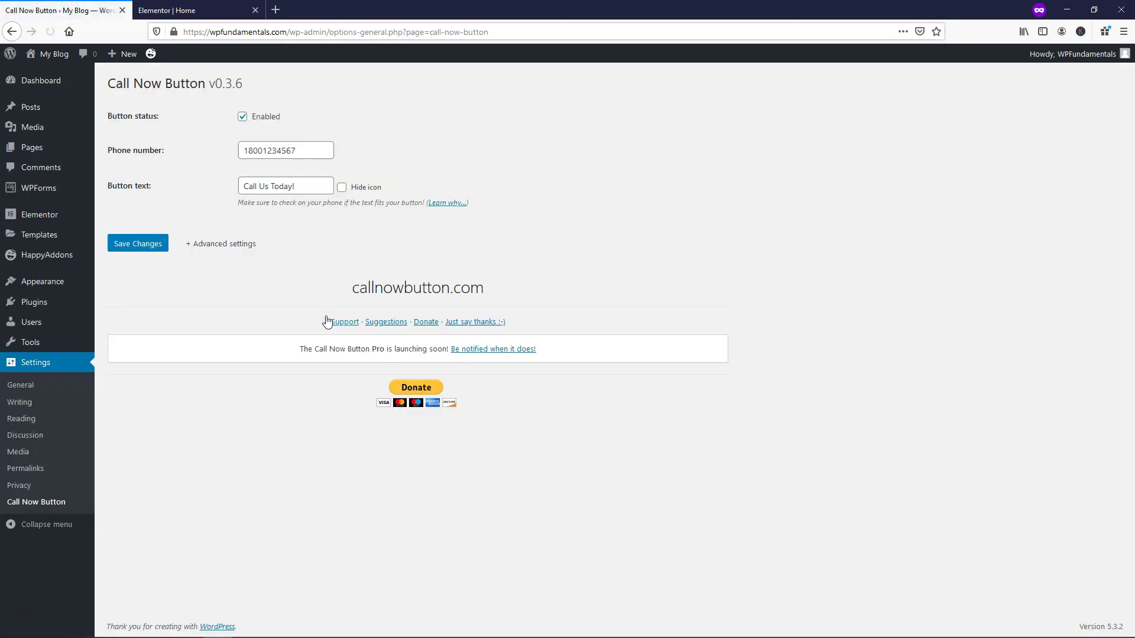
Save the Call Now Button settings with Limit appearance left empty.
{"action": "left_click", "coordinate": [207, 243]}
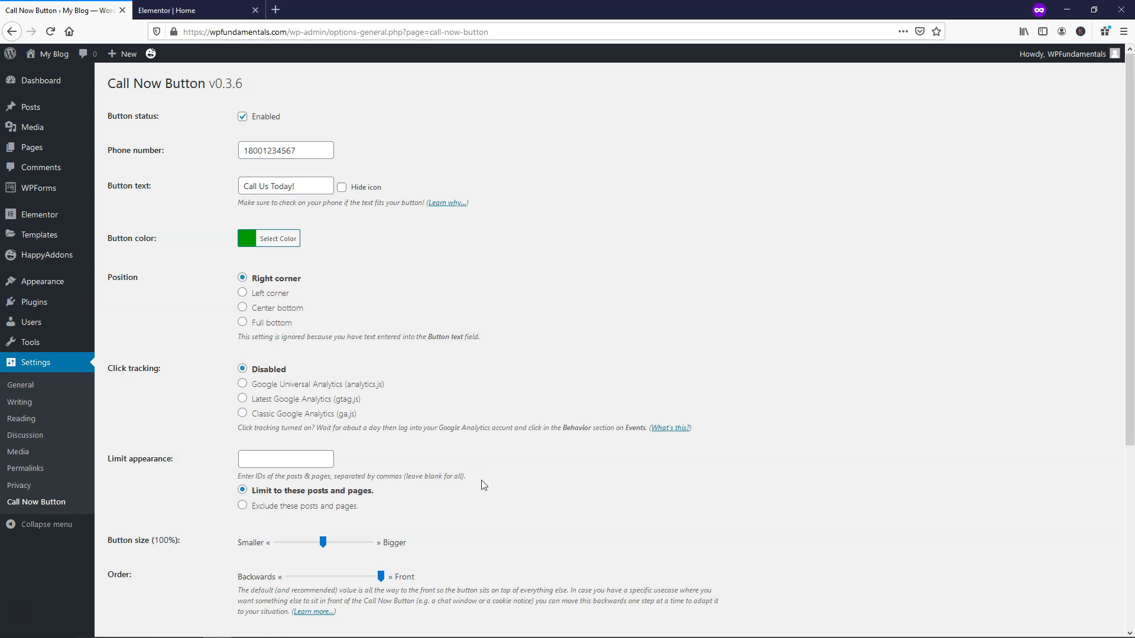
{"action": "scroll", "coordinate": [456, 473], "scroll_direction": "down", "scroll_amount": 5}
{"action": "scroll", "coordinate": [456, 473], "scroll_direction": "down", "scroll_amount": 2}
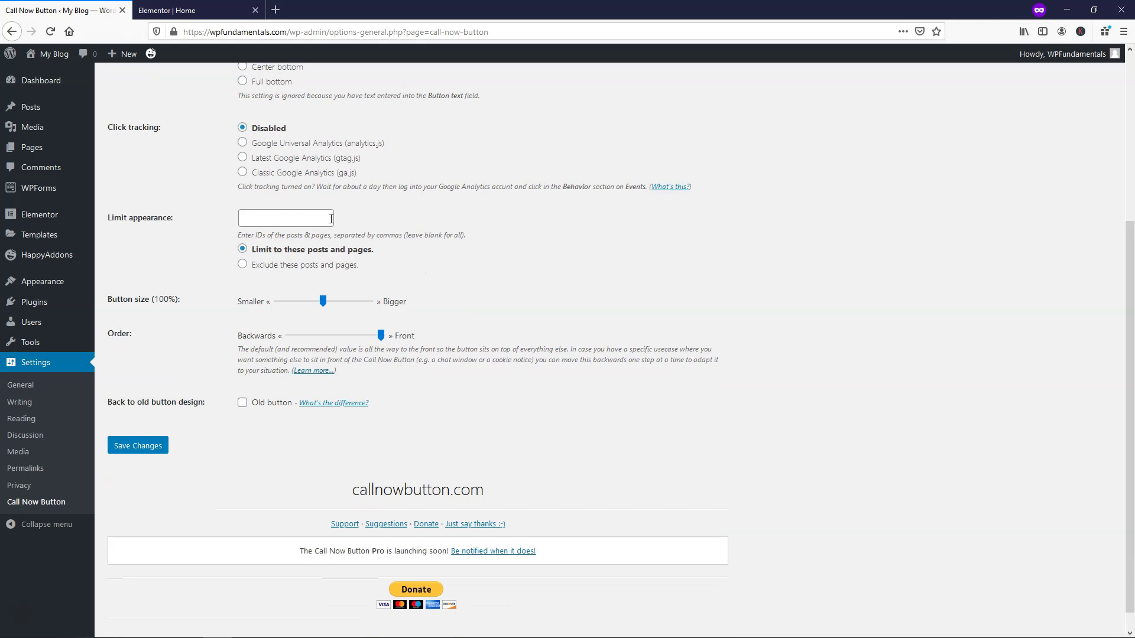
{"action": "left_click", "coordinate": [129, 447]}
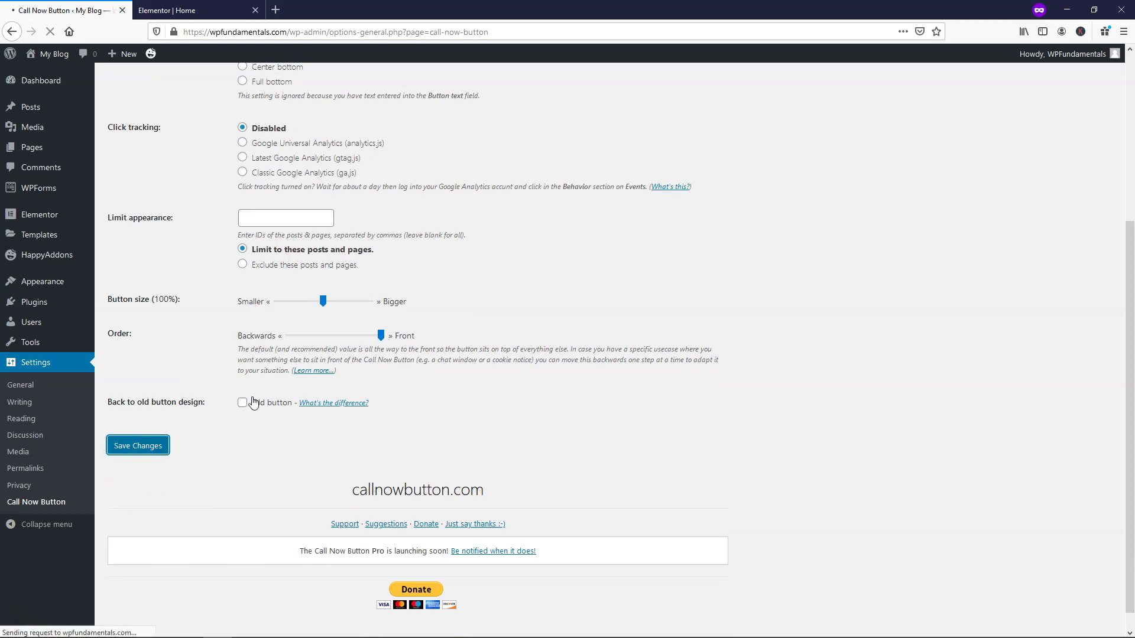
{"action": "left_click", "coordinate": [177, 10]}
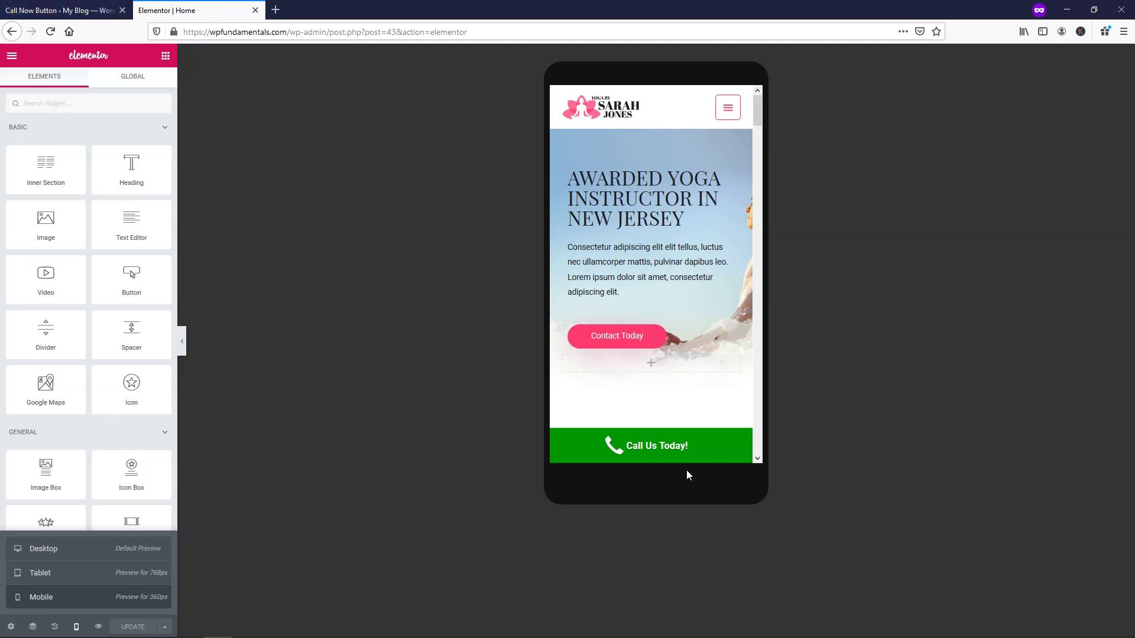